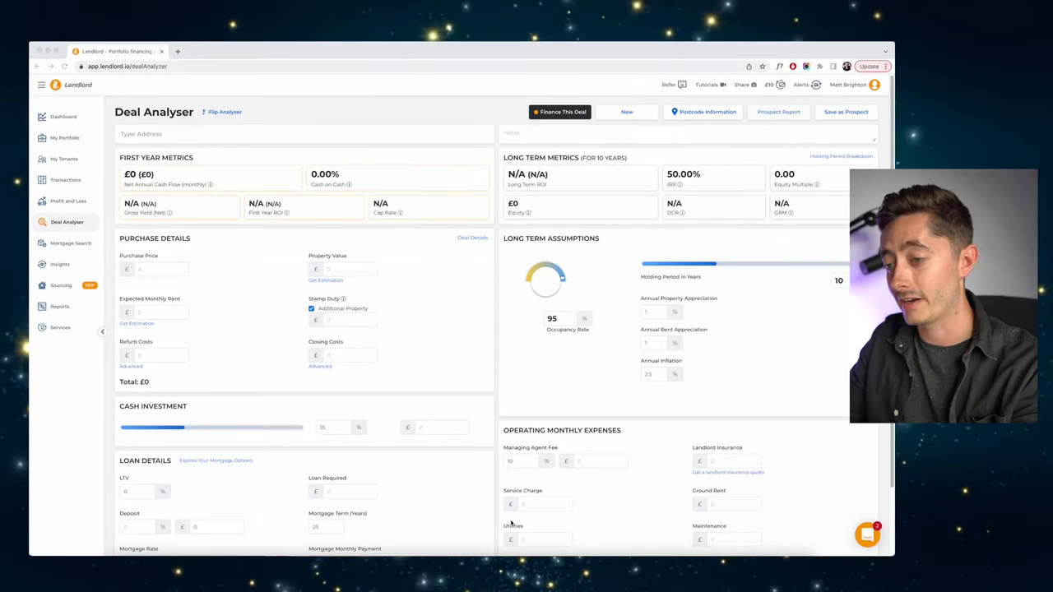
click(188, 135)
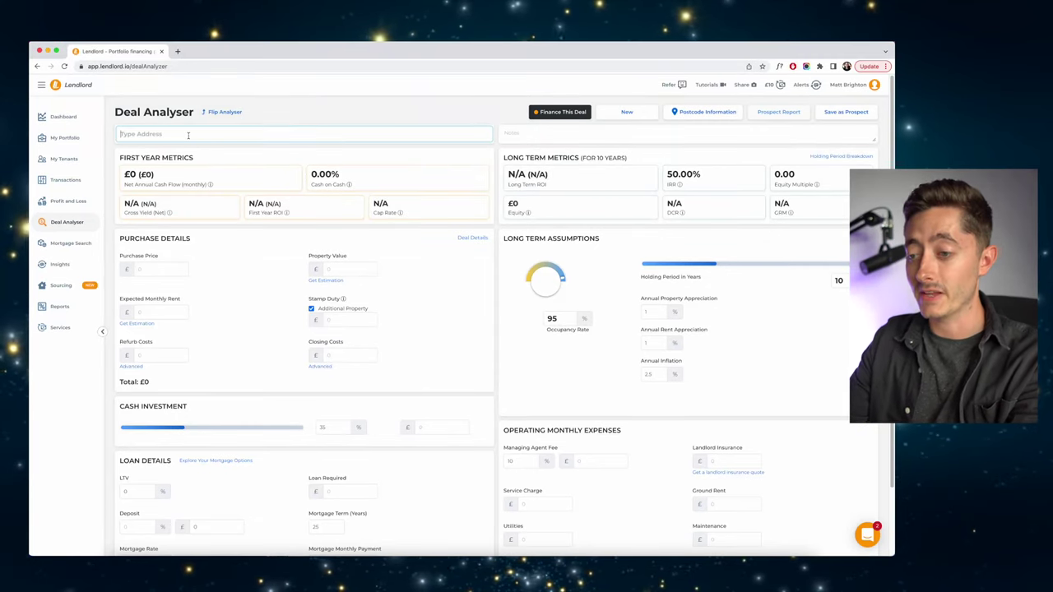
text(1 Red)
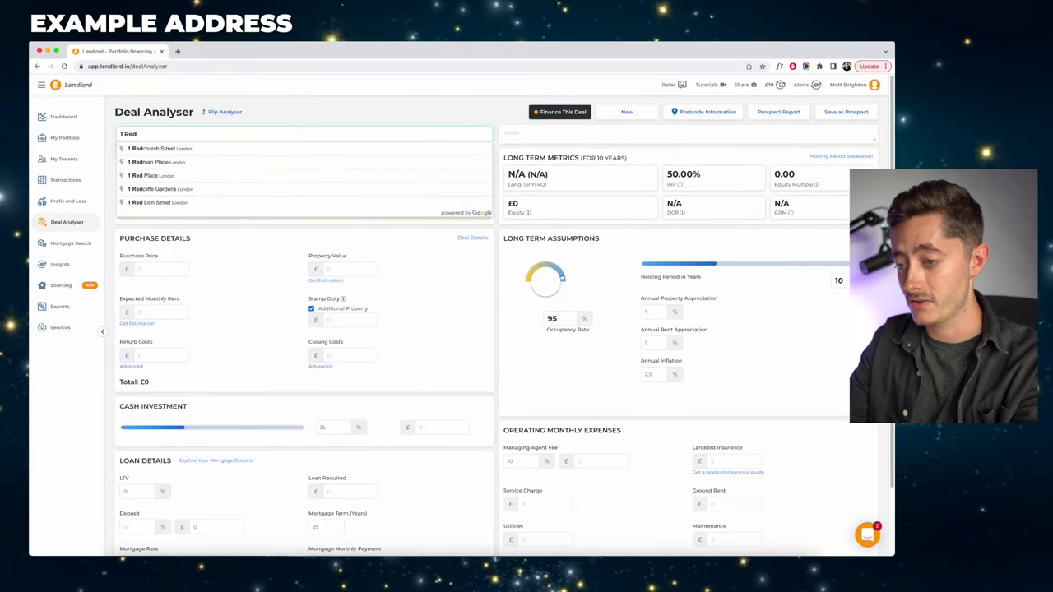
text(marsh)
key(Down)
key(Return)
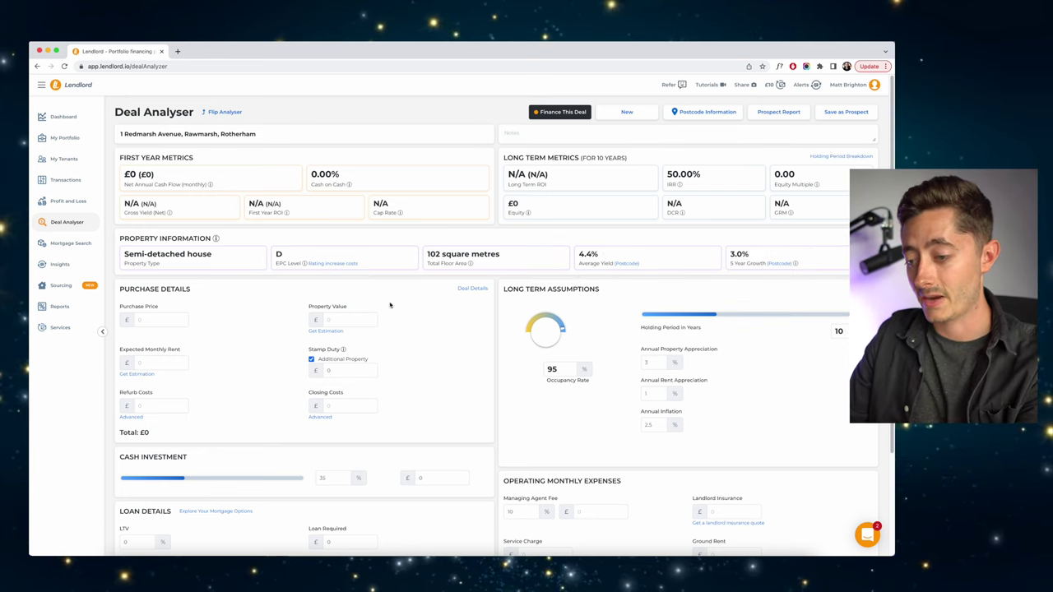
Enter a purchase price of 106,000, monthly rent of 780 and refurb costs of 17,000.
click(161, 319)
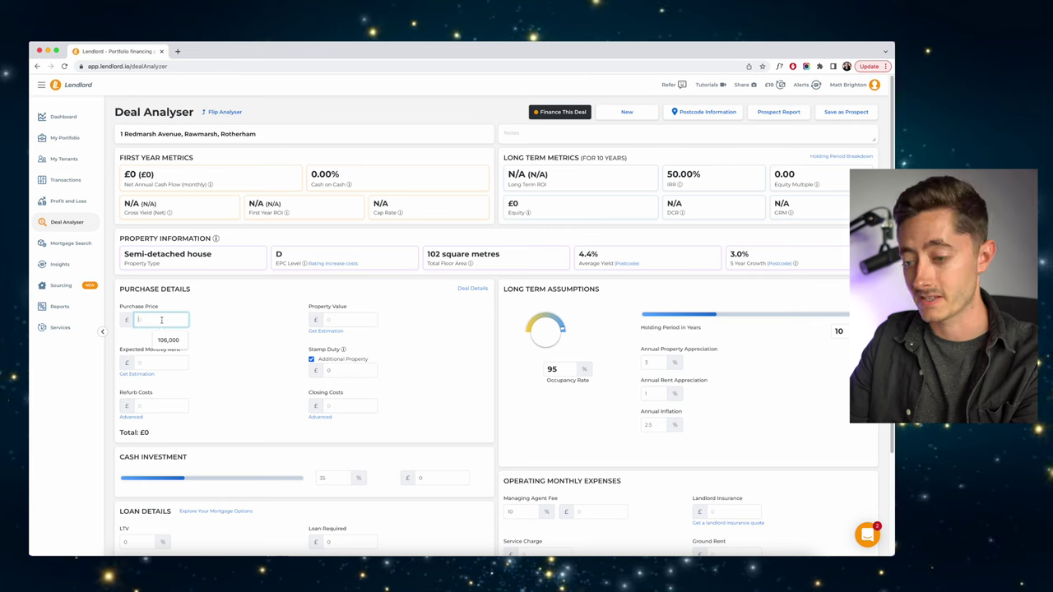
click(169, 340)
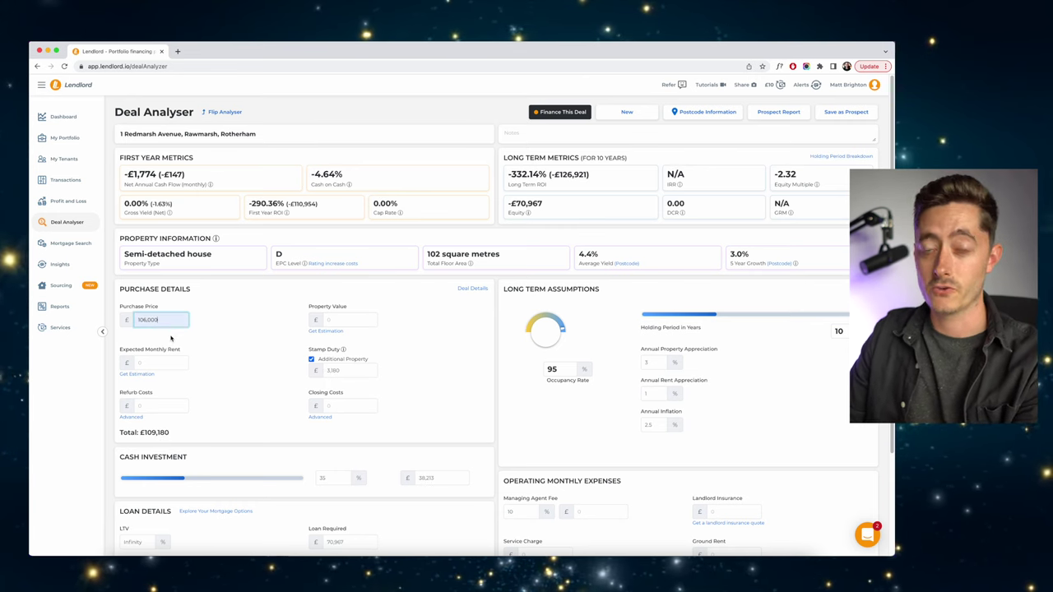
click(161, 363)
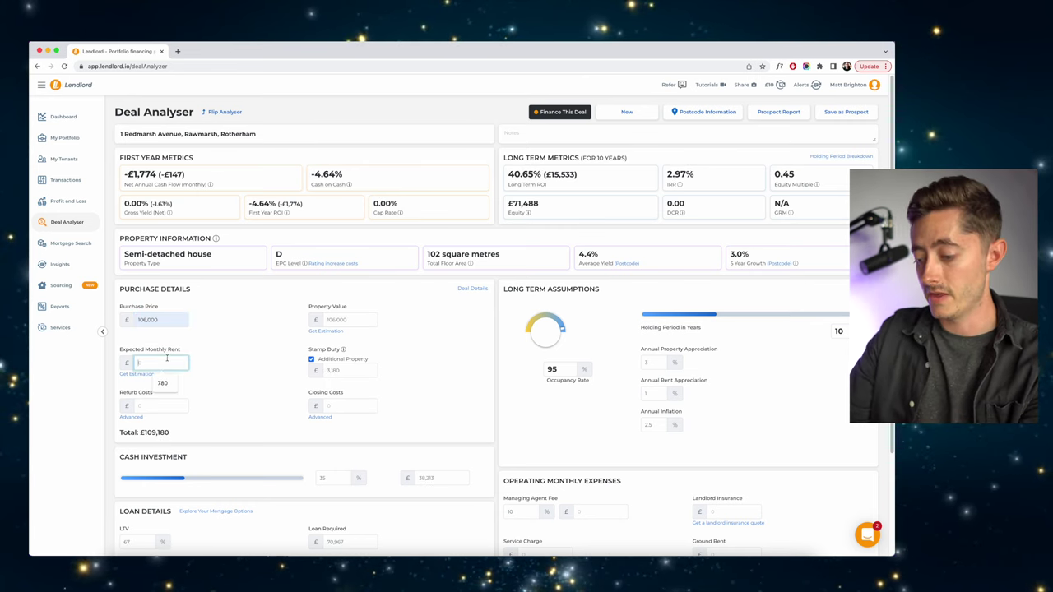
text(7)
click(162, 383)
click(174, 406)
text(17000)
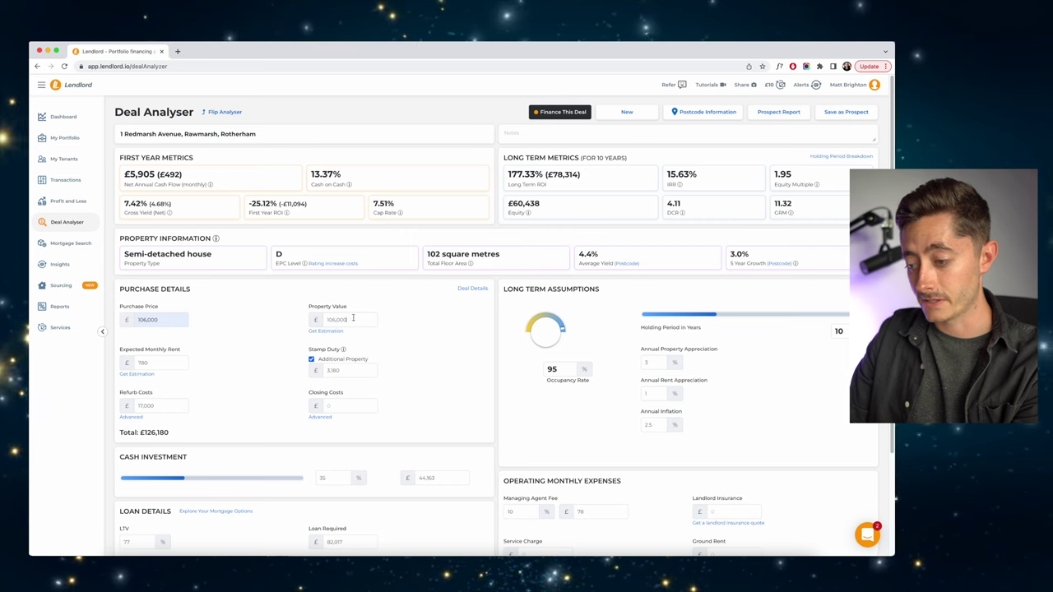
Replace the property value with 175,000.
click(313, 319)
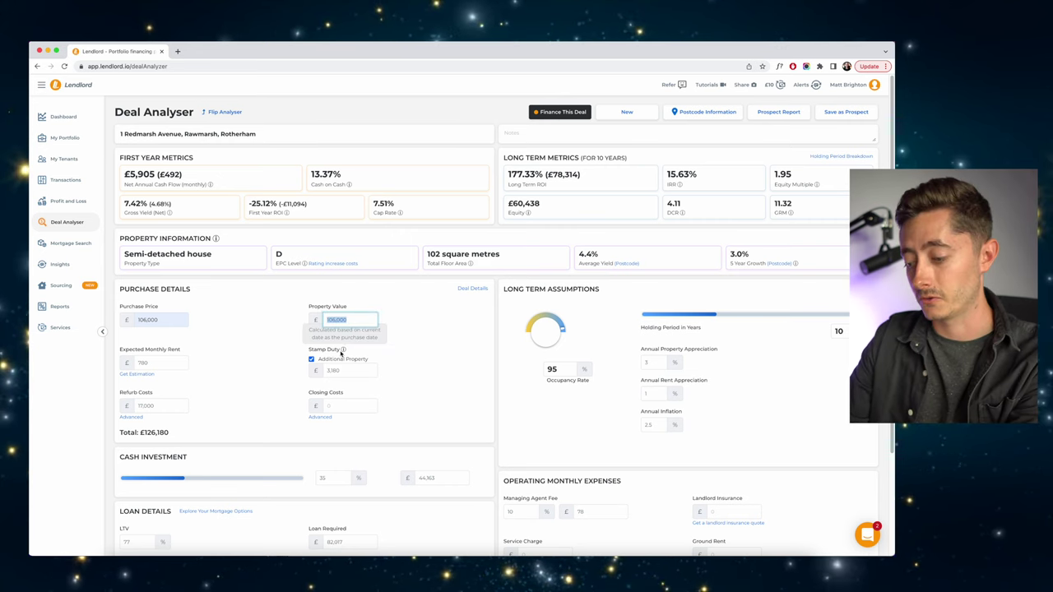
text(175)
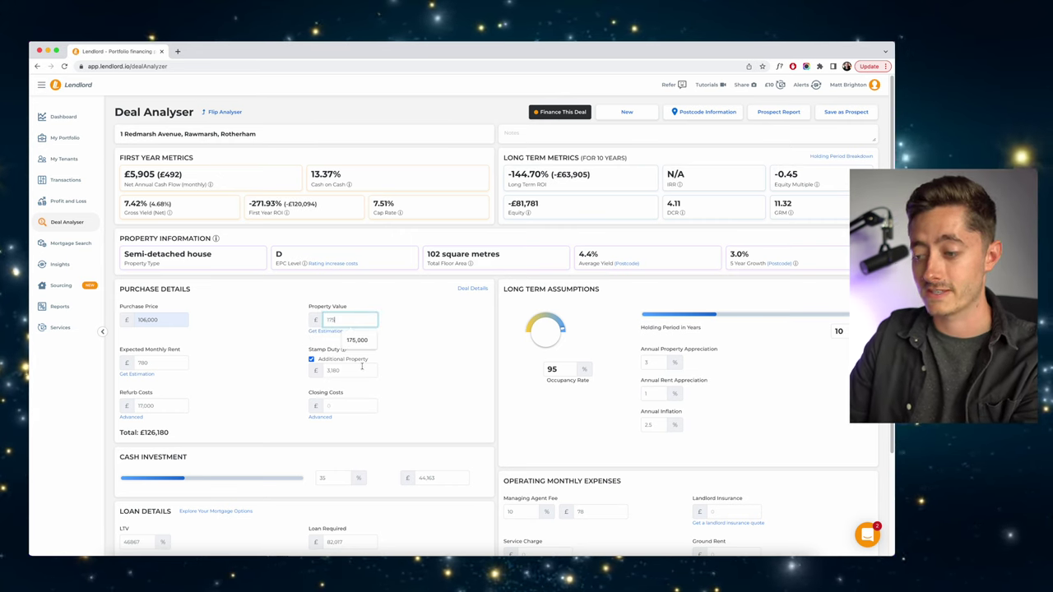
click(357, 340)
click(357, 339)
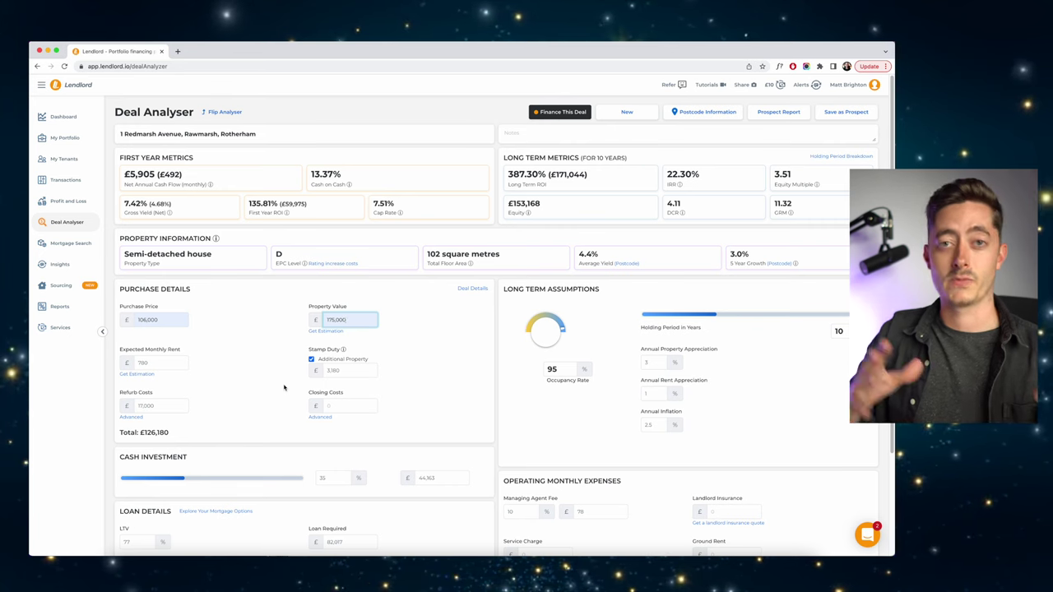
click(277, 317)
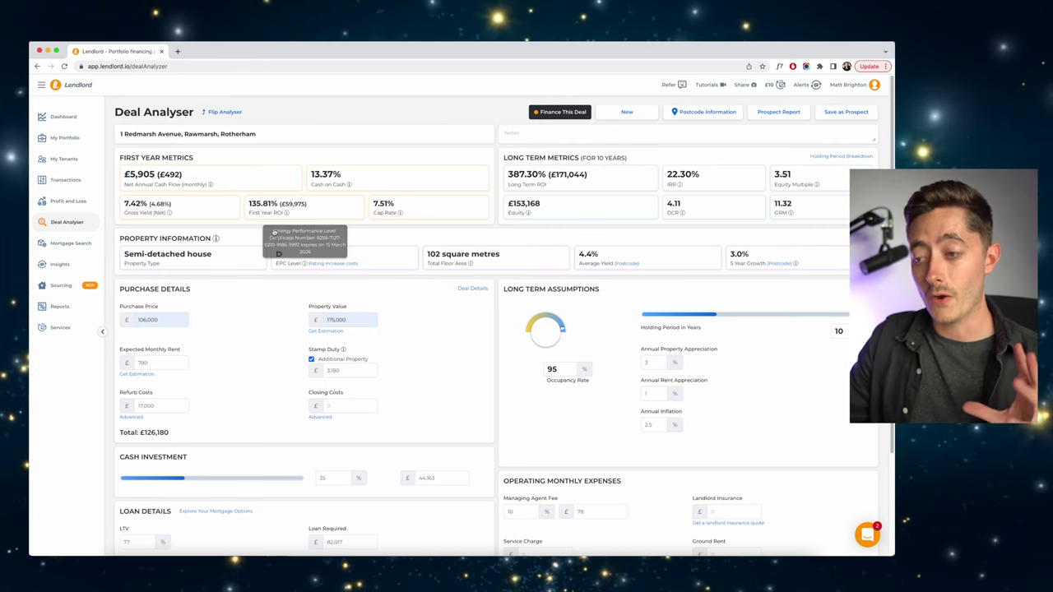
mouse_move(273, 213)
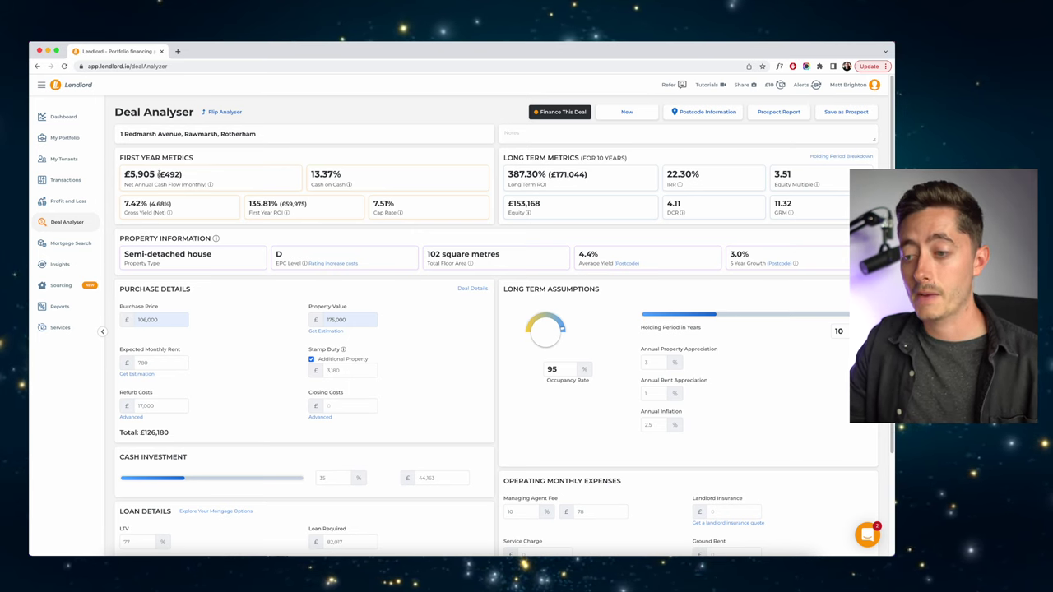
double_click(172, 174)
click(194, 175)
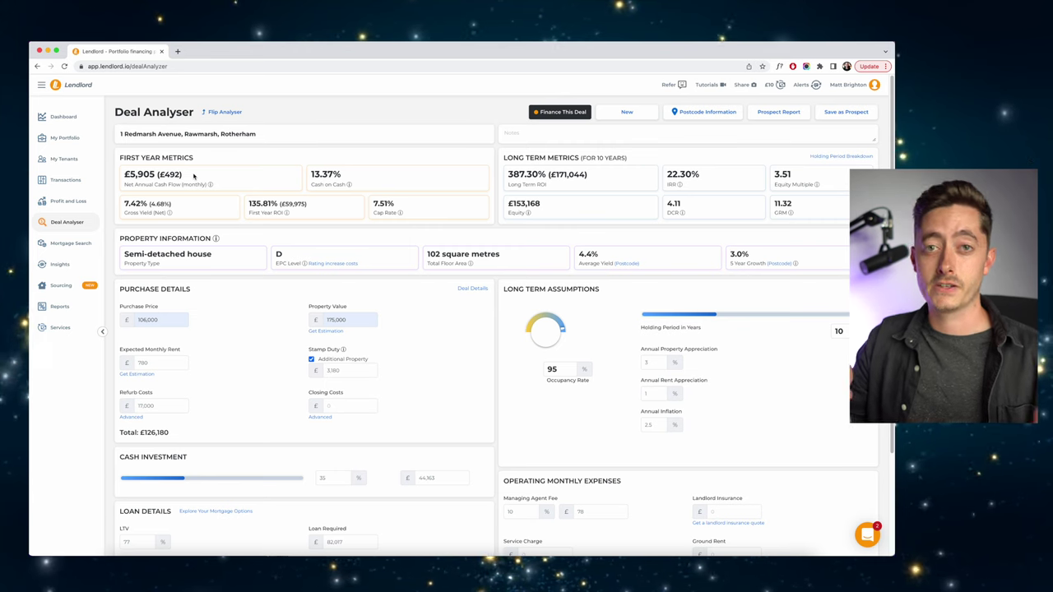
double_click(140, 174)
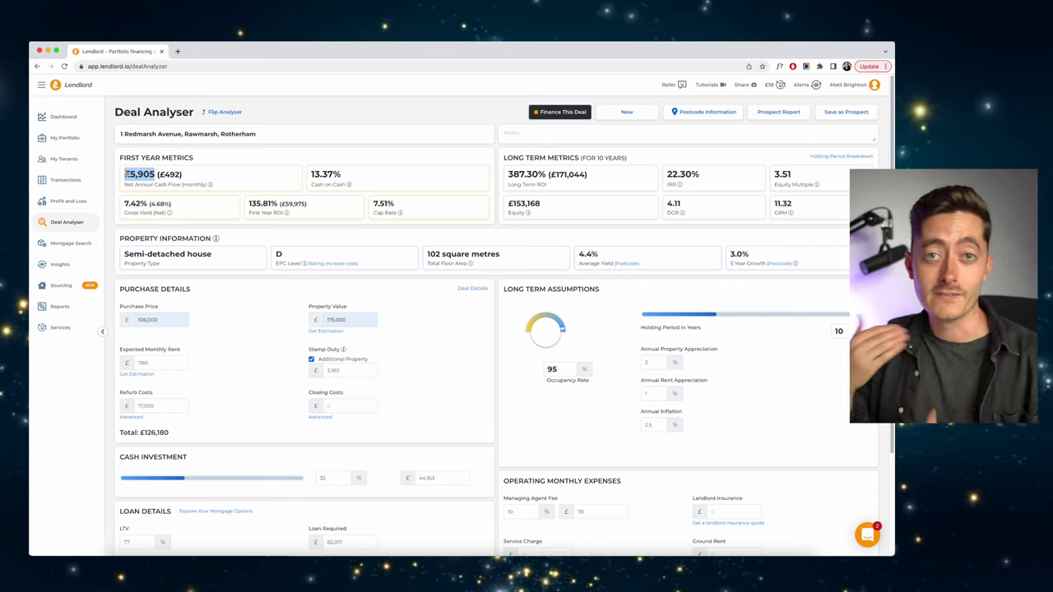
Change the loan-to-value to 75%, giving a £79,500 loan and a 25% deposit.
scroll(199, 317, down, 3)
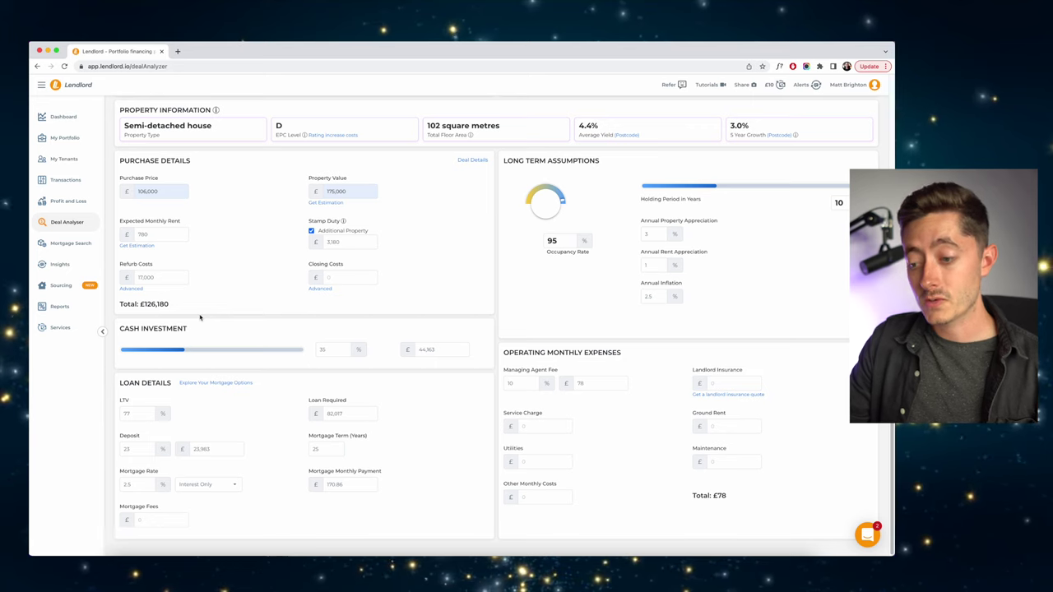
click(138, 413)
key(BackSpace)
text(5)
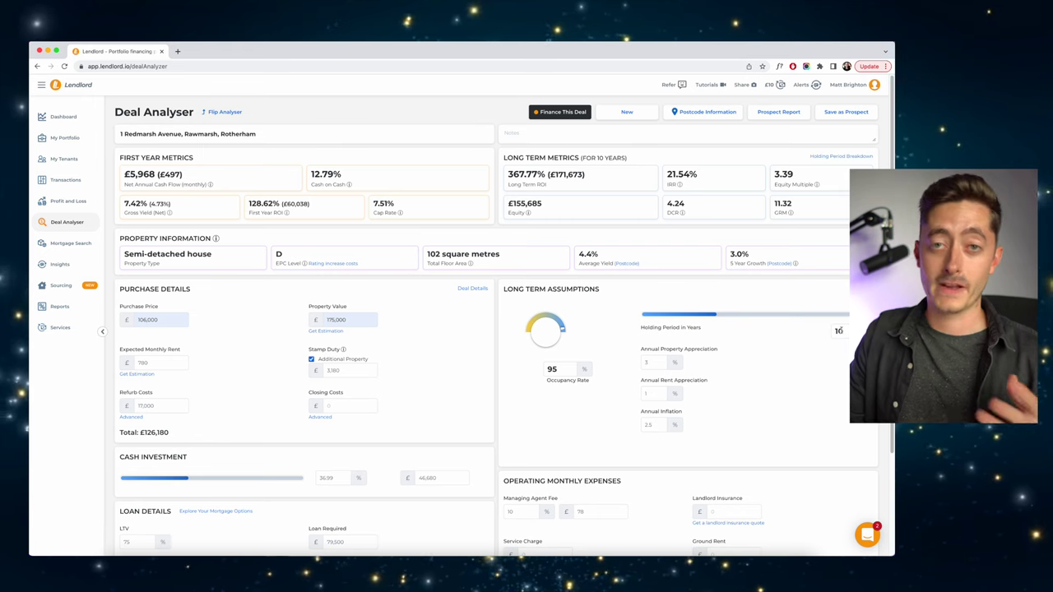
Set annual property appreciation to 4%.
double_click(654, 361)
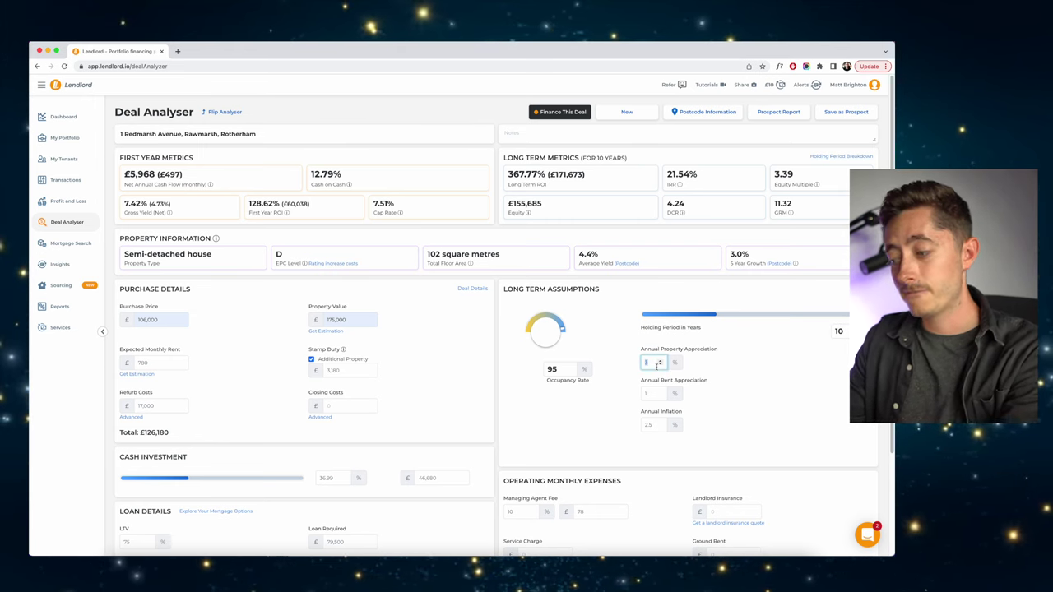
text(4)
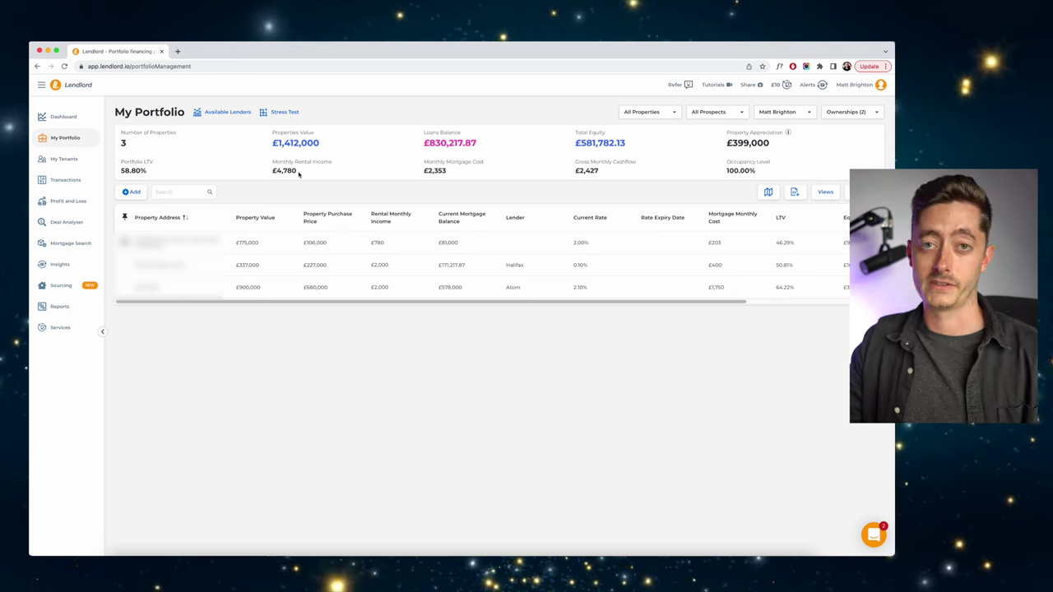
Highlight the £2,353 mortgage cost and £2,427 gross cashflow figures, then open the + Add dropdown.
drag(447, 172, 424, 175)
click(493, 176)
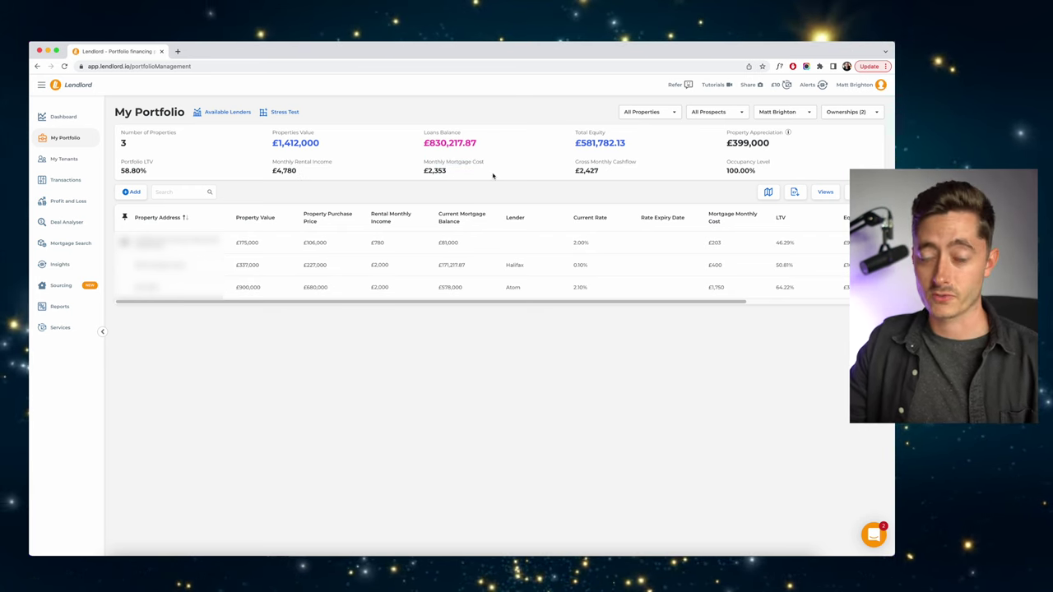
drag(608, 170, 575, 172)
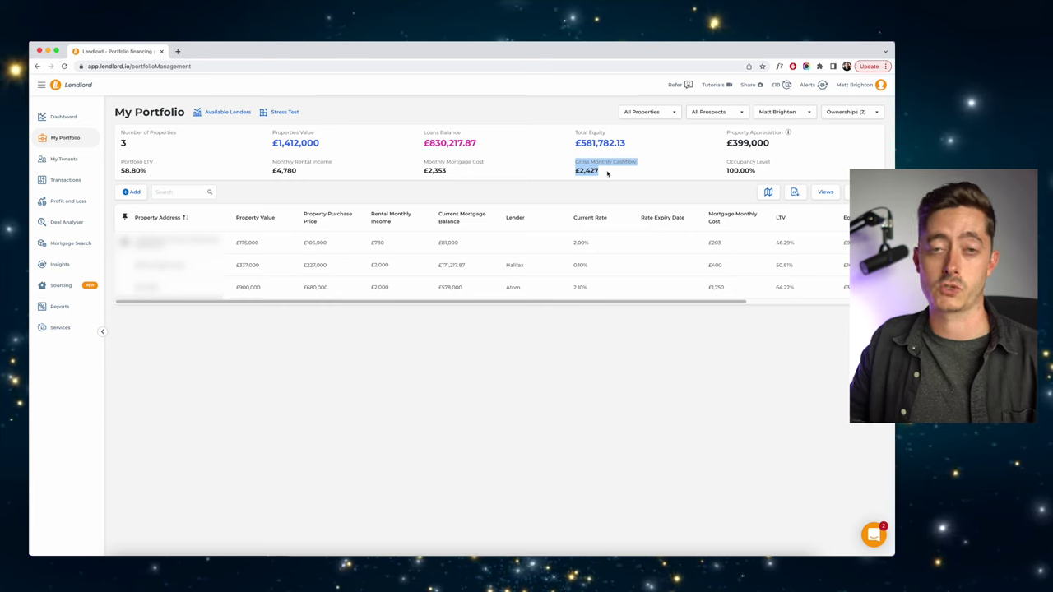
click(133, 192)
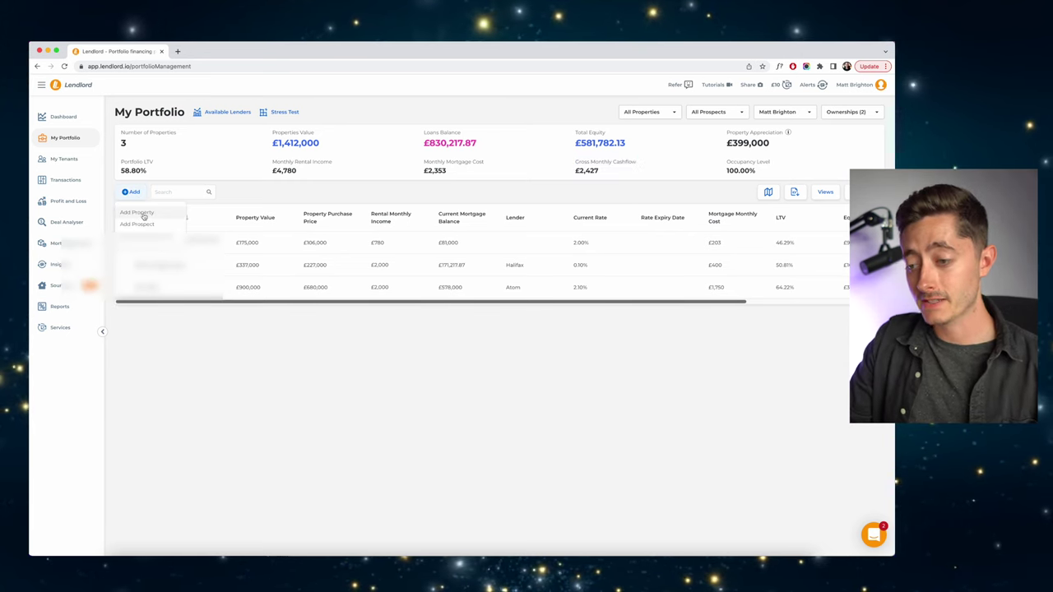
click(138, 213)
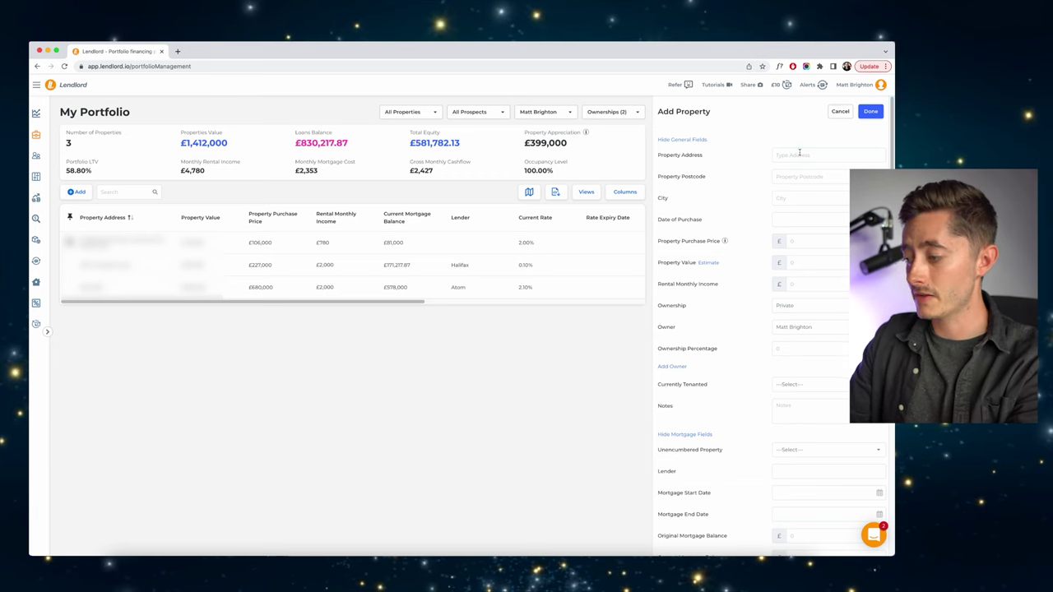
text(1 Rawmarsh)
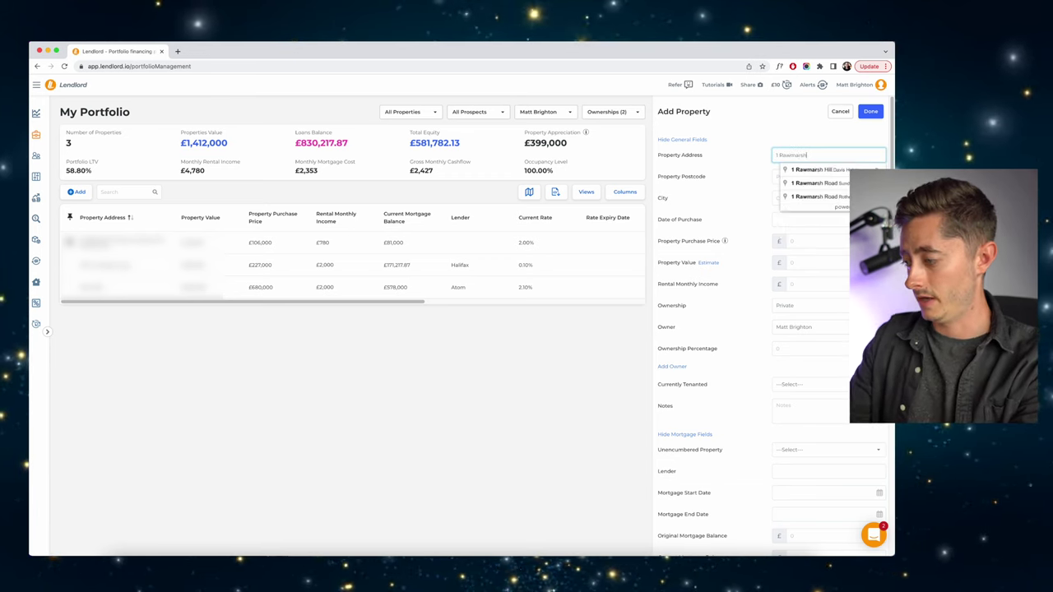
click(806, 196)
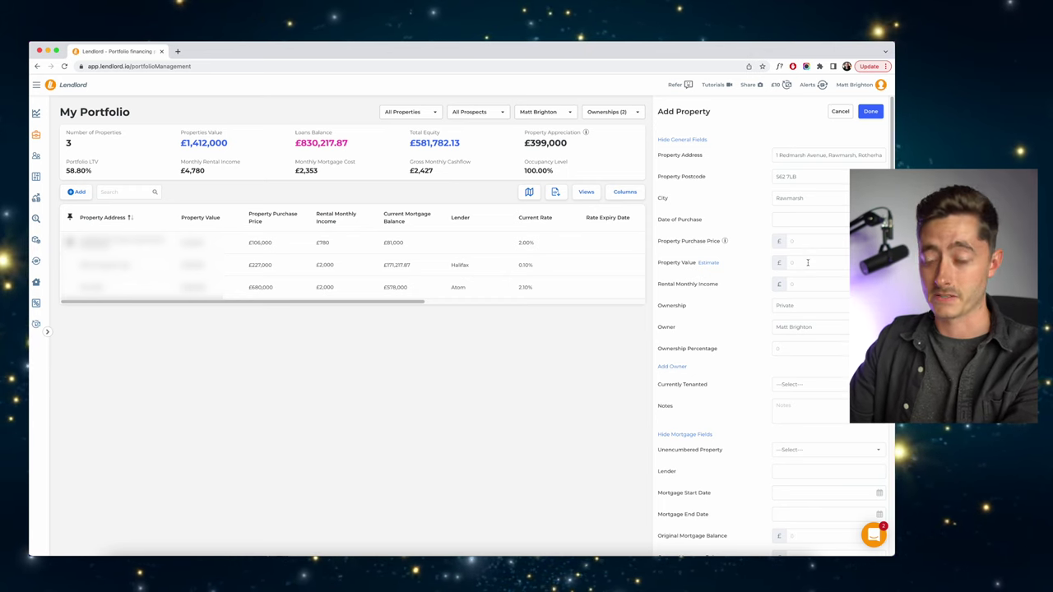
scroll(808, 262, down, 1)
scroll(806, 269, down, 1)
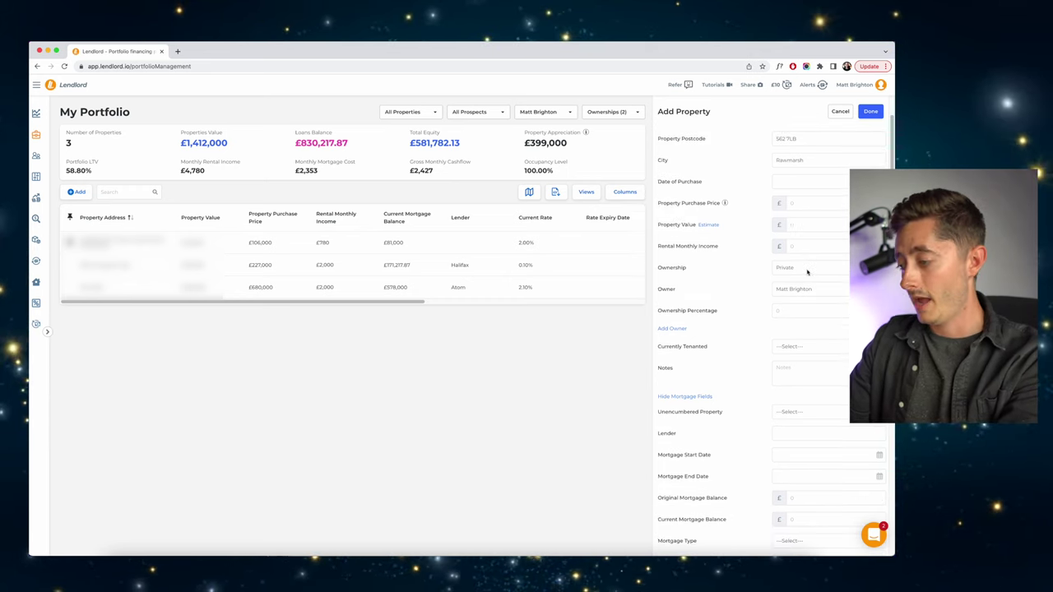
click(804, 269)
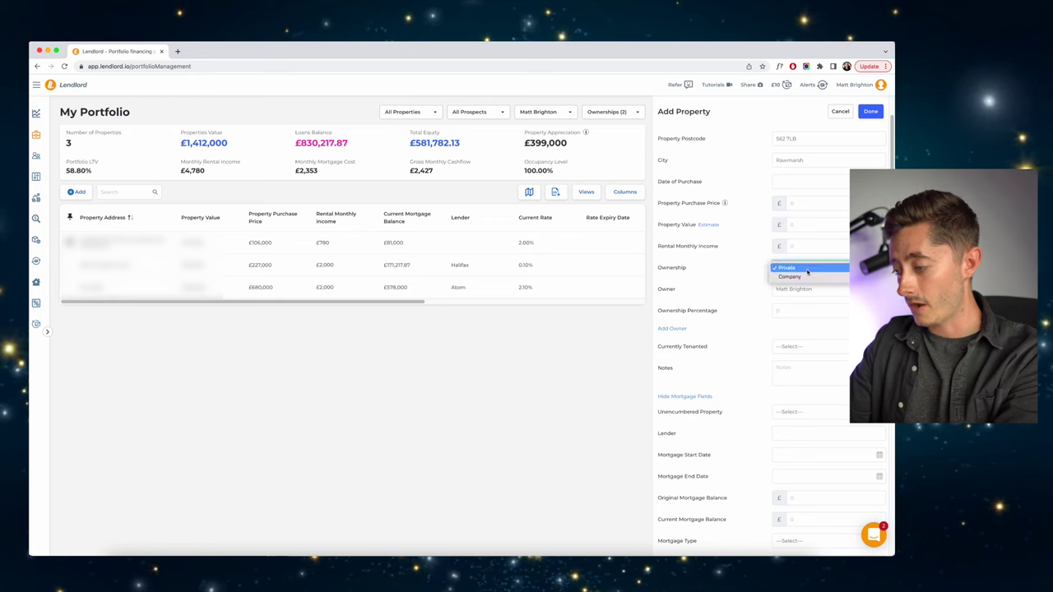
click(761, 306)
scroll(790, 309, down, 1)
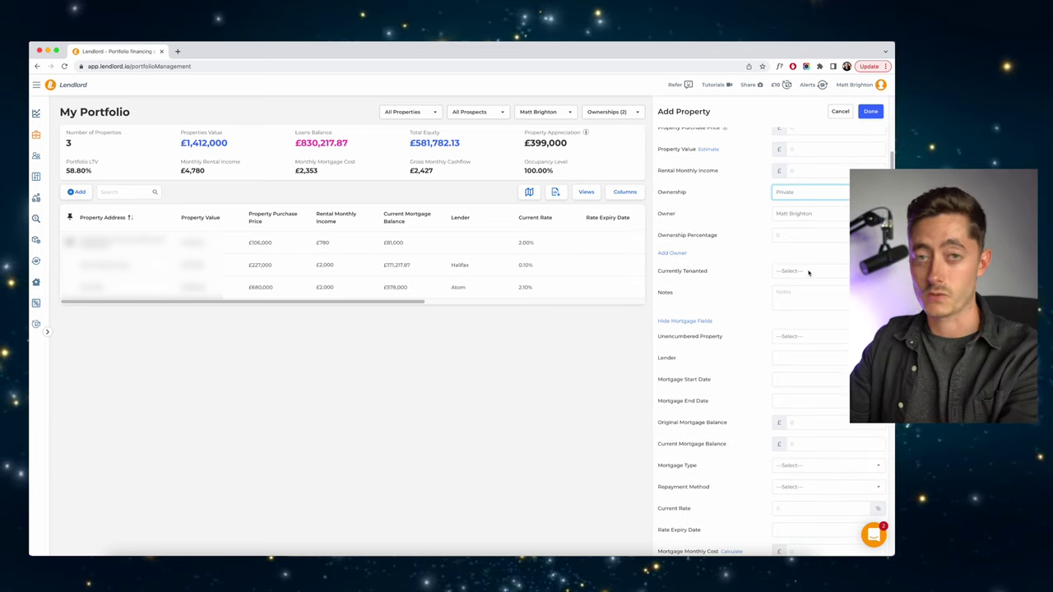
scroll(809, 273, down, 2)
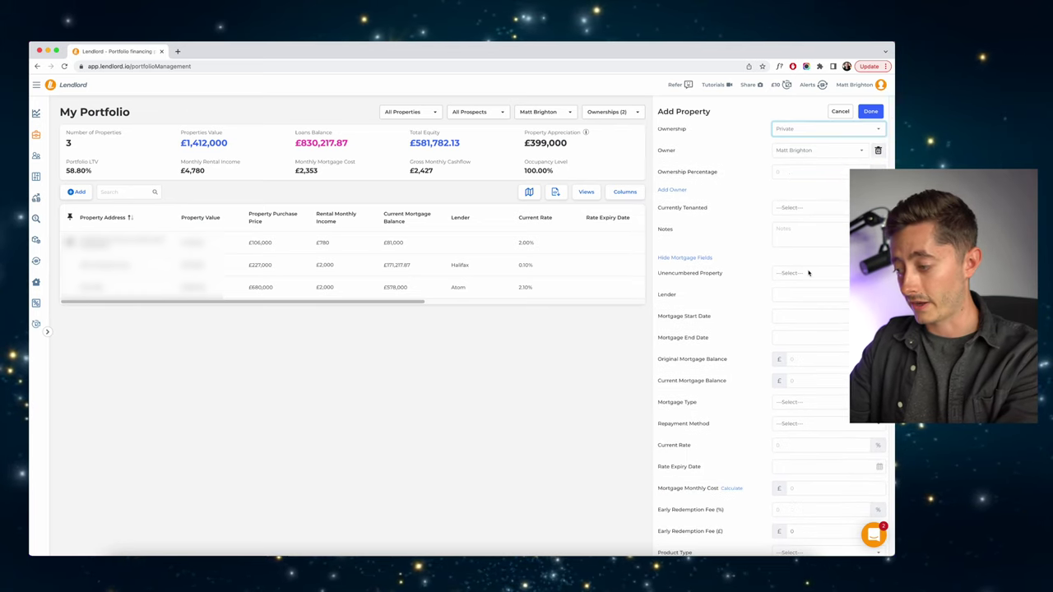
click(808, 272)
scroll(802, 279, down, 1)
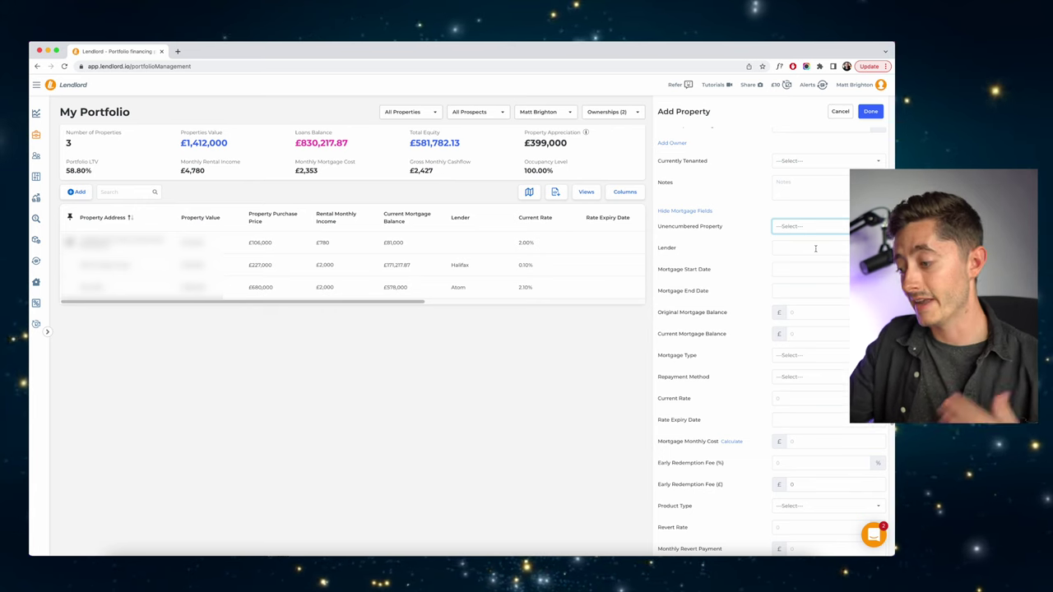
Scroll through the Add Property panel to review the Bridging Finance fields.
scroll(815, 249, down, 5)
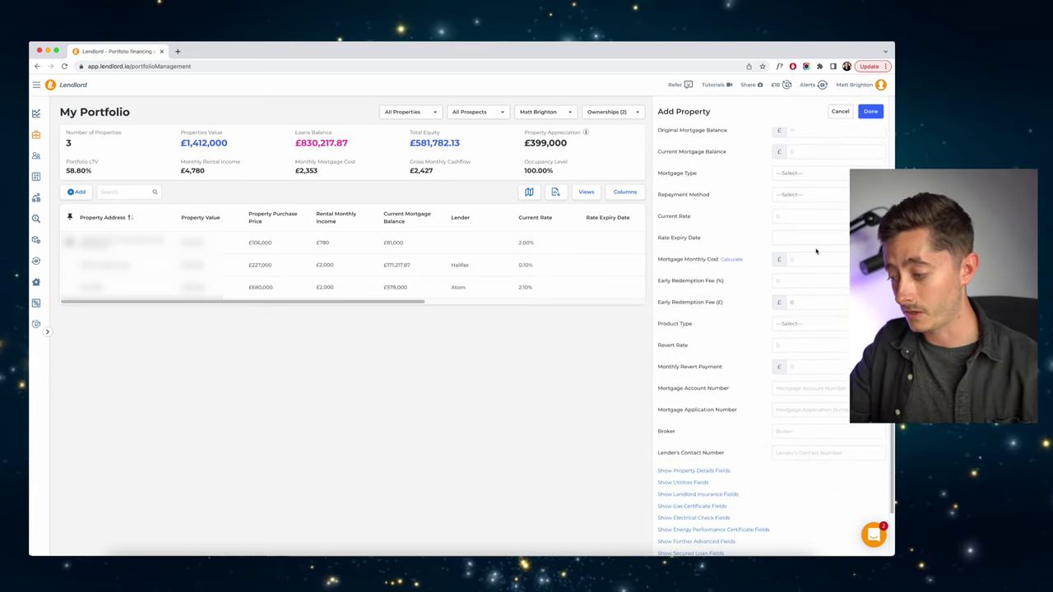
scroll(815, 250, down, 2)
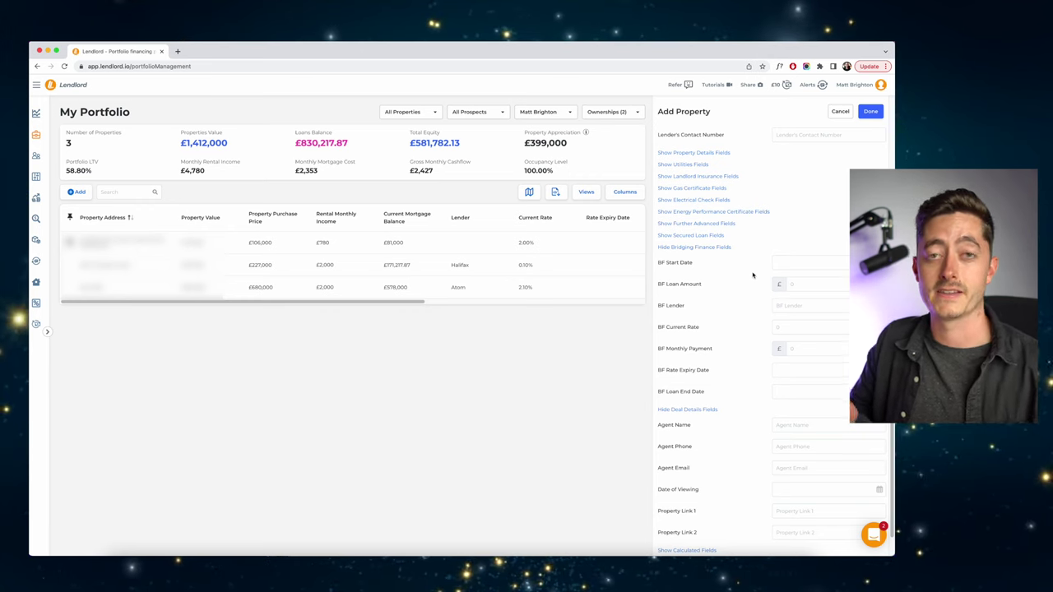
scroll(749, 271, down, 1)
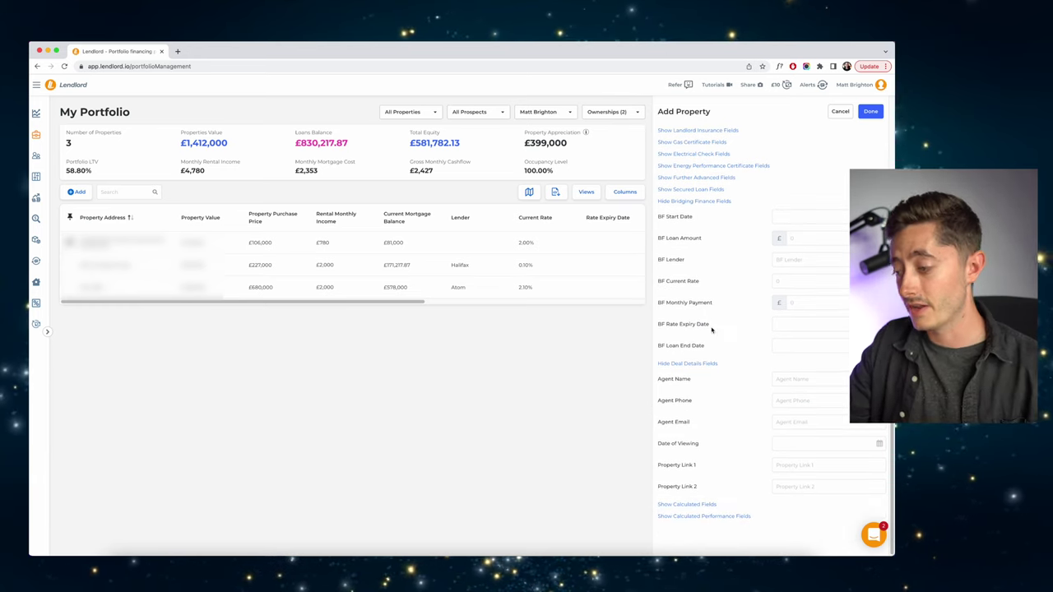
scroll(712, 409, up, 4)
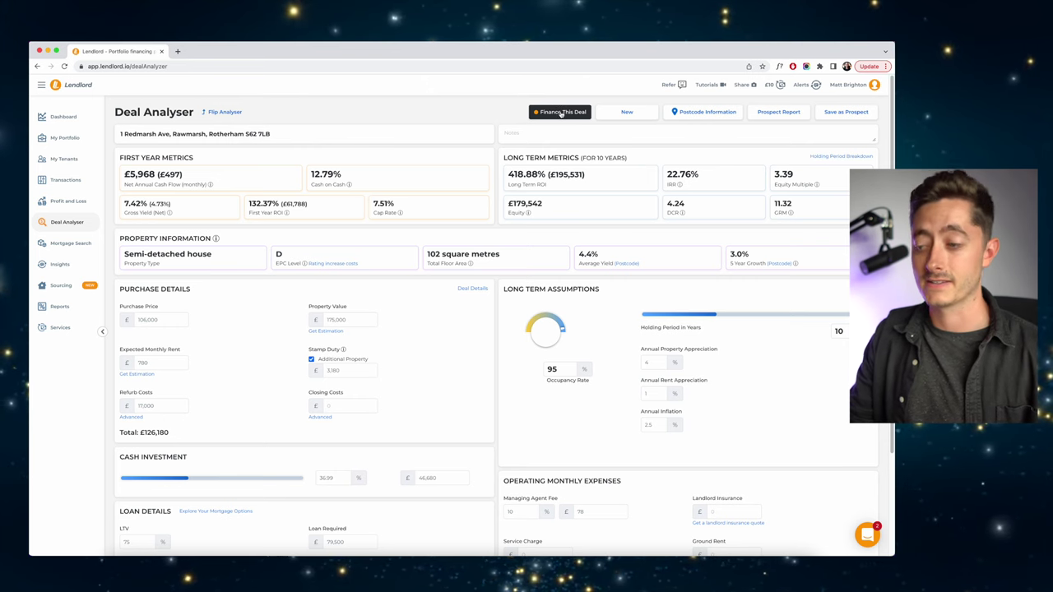
Review the bridge loan offer against the mortgage offers and select the first TSB product.
click(561, 113)
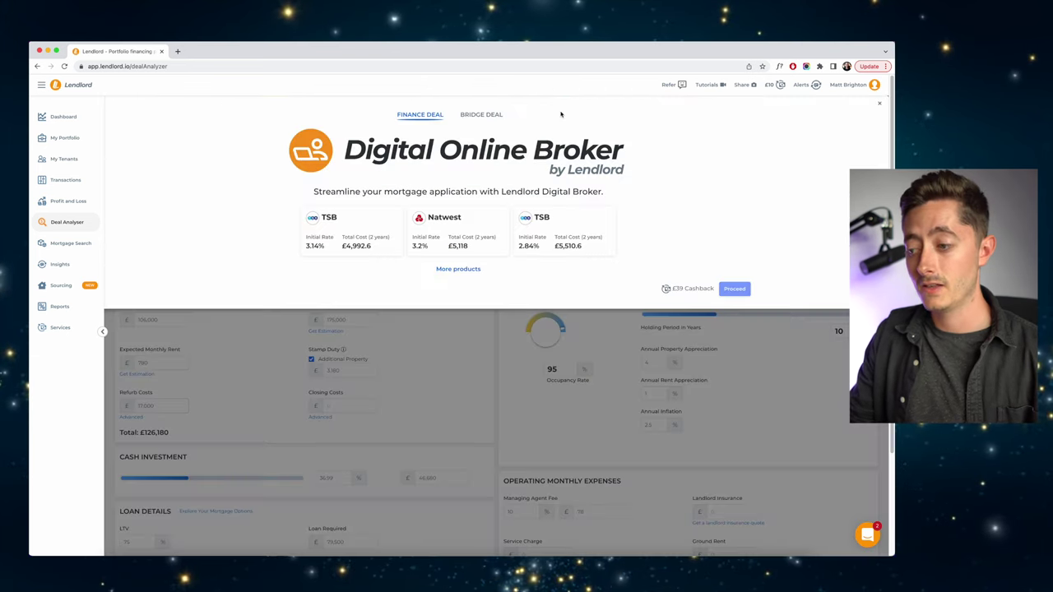
click(479, 116)
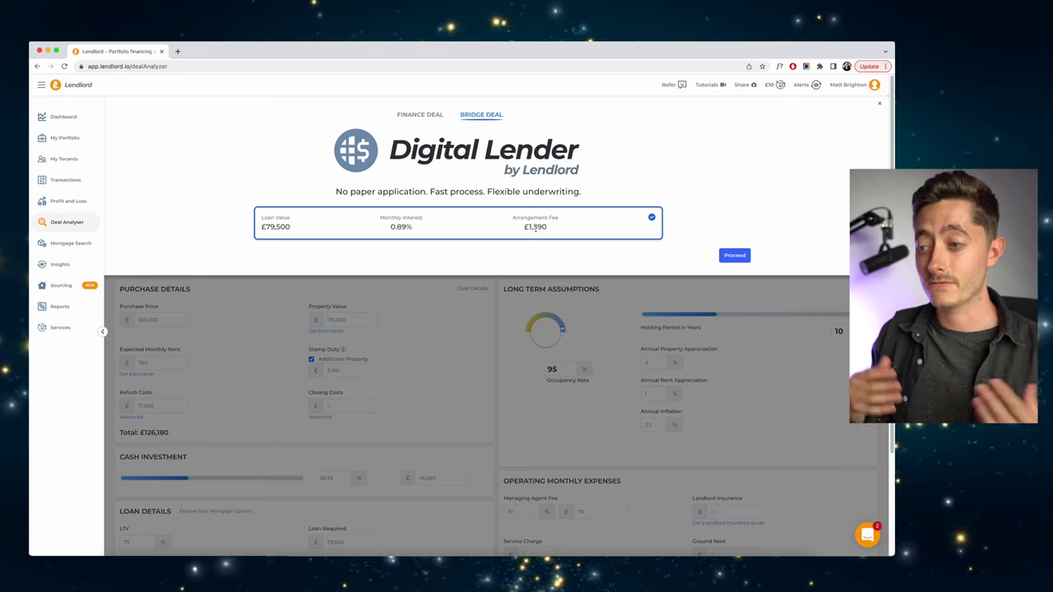
click(420, 115)
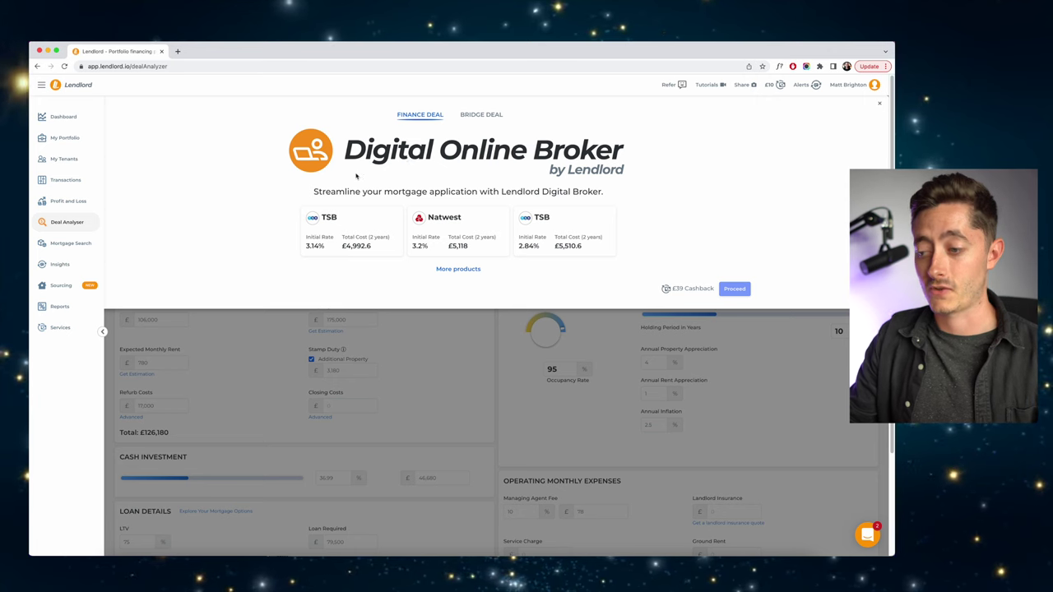
click(342, 231)
Proceed with the TSB mortgage and confirm a new mortgage enquiry.
click(734, 291)
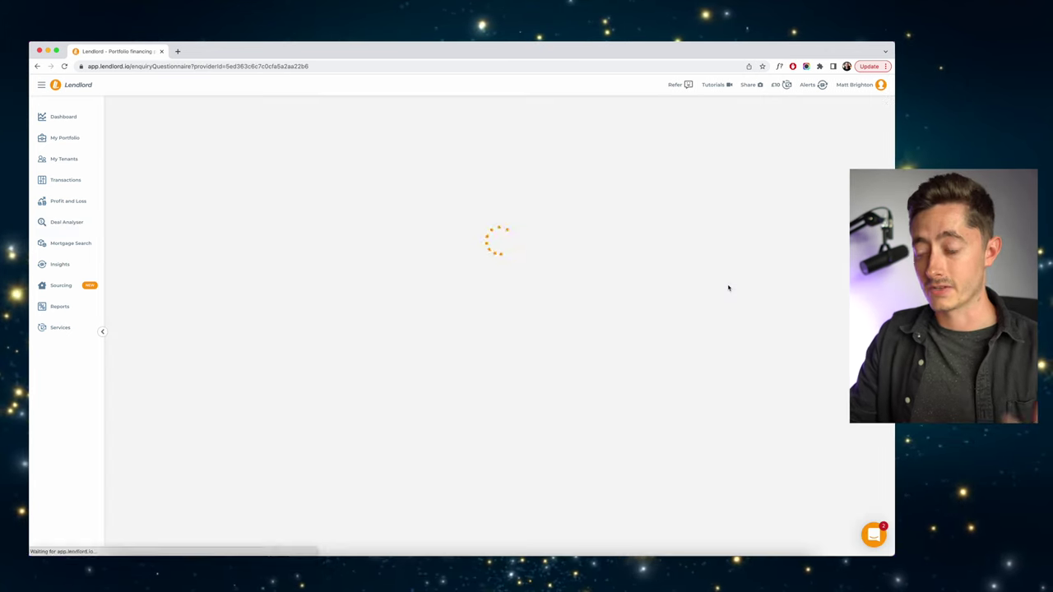
click(301, 244)
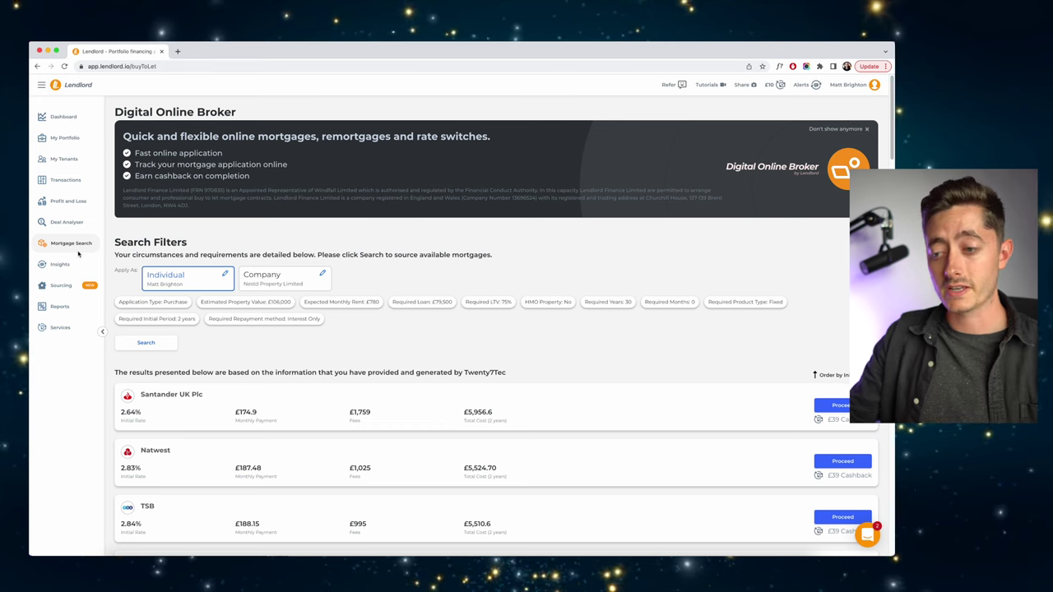
scroll(280, 229, down, 1)
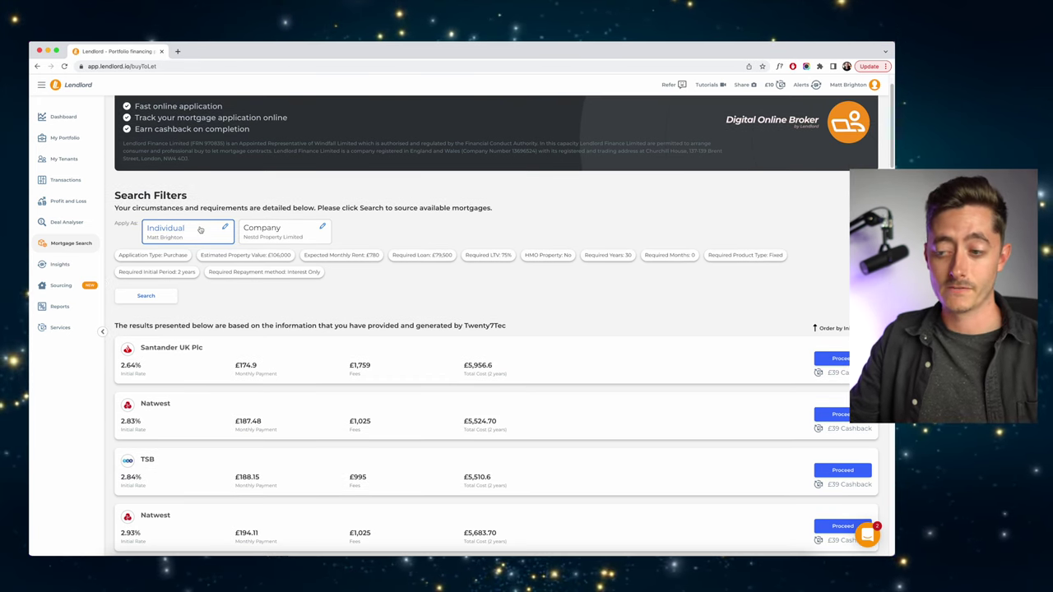
Apply as Company and save Interest Only as the repayment method filter.
click(284, 231)
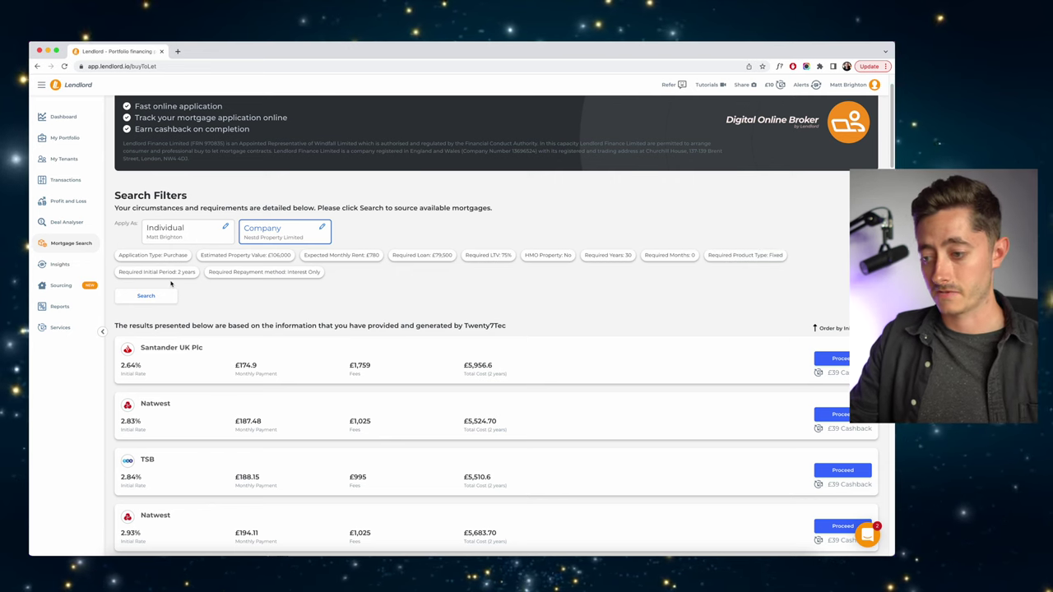
click(302, 277)
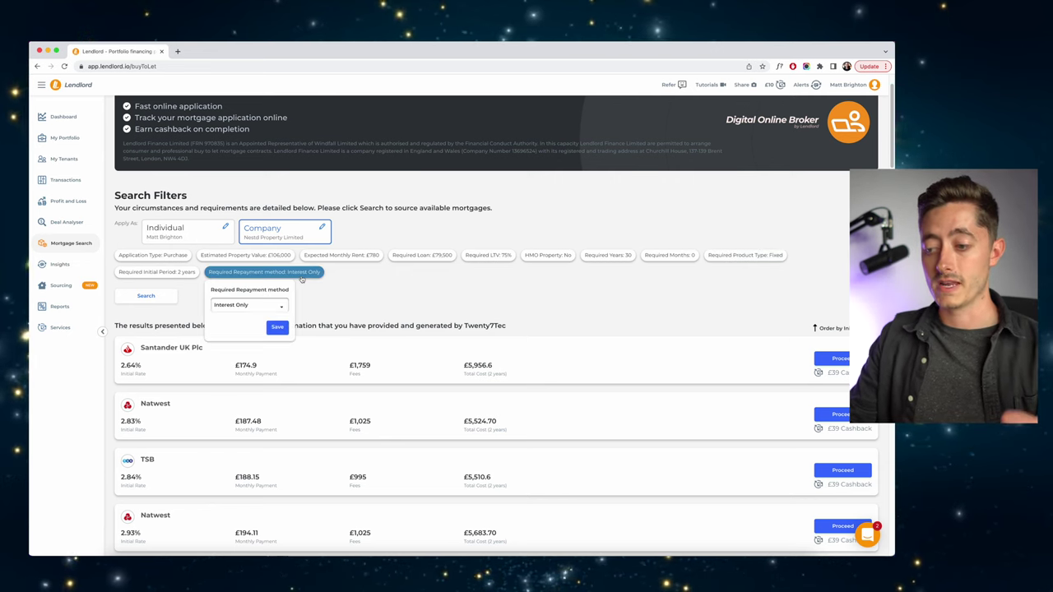
click(274, 303)
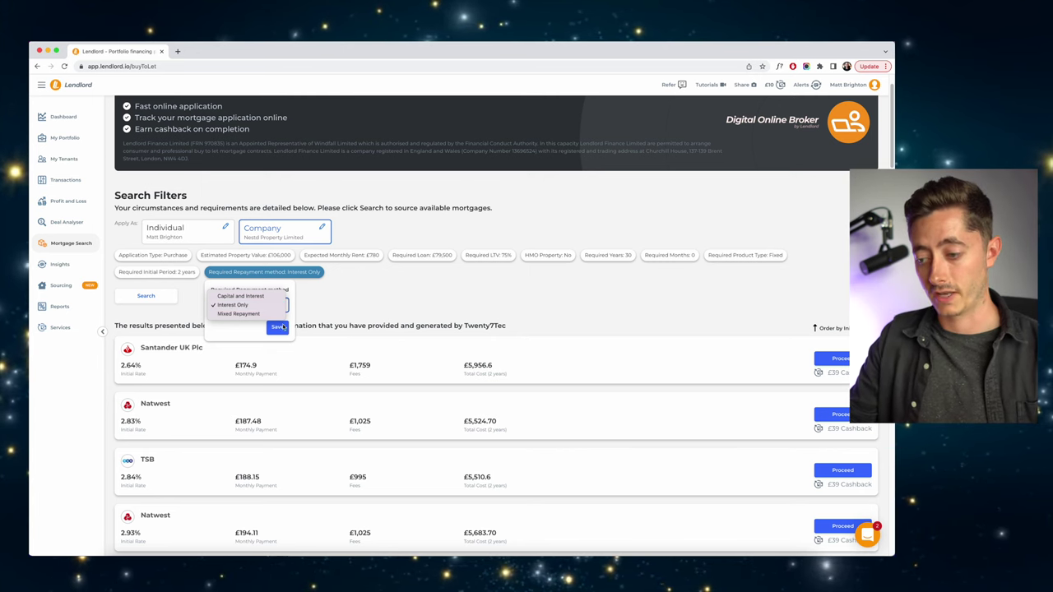
click(278, 326)
click(278, 328)
scroll(388, 299, down, 4)
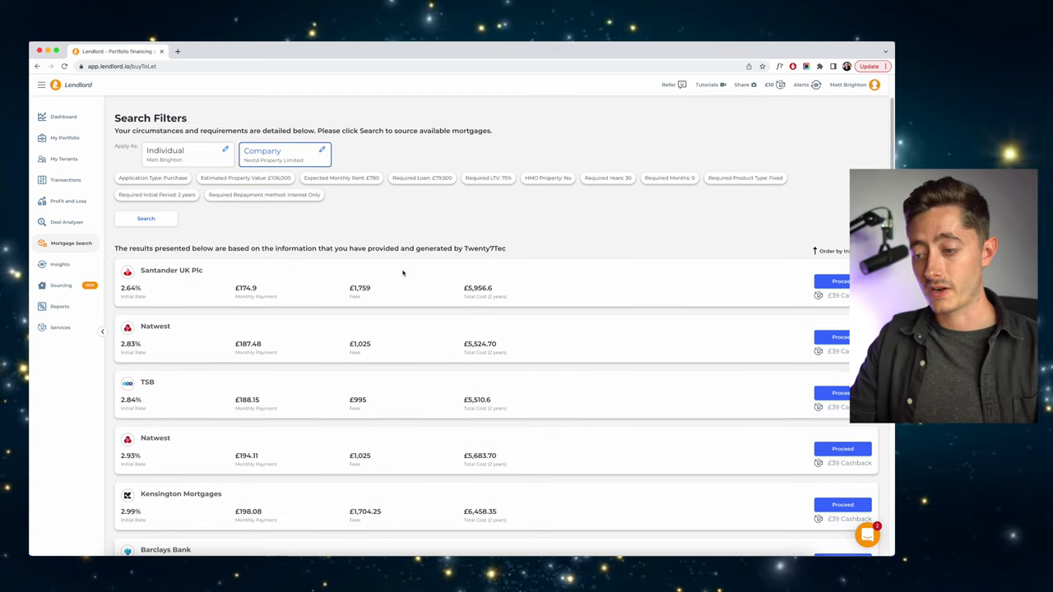
scroll(402, 272, down, 2)
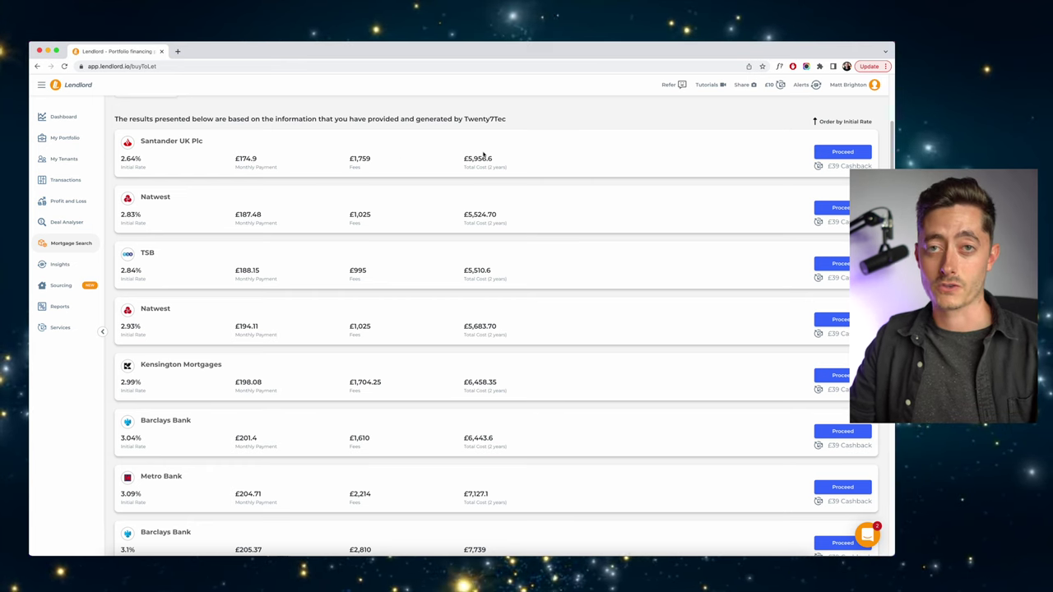
scroll(484, 153, down, 10)
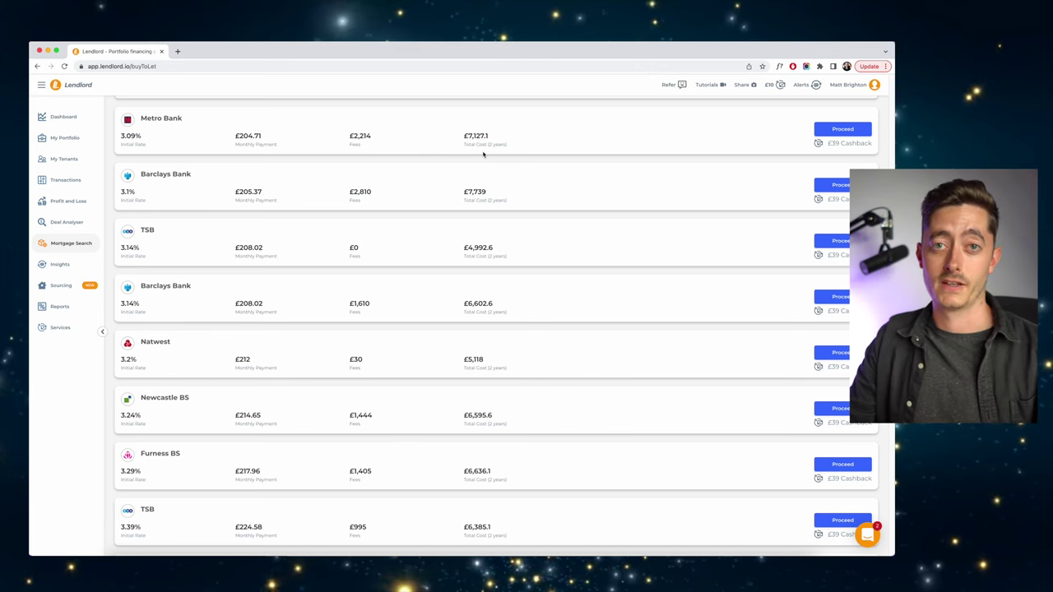
scroll(493, 165, up, 14)
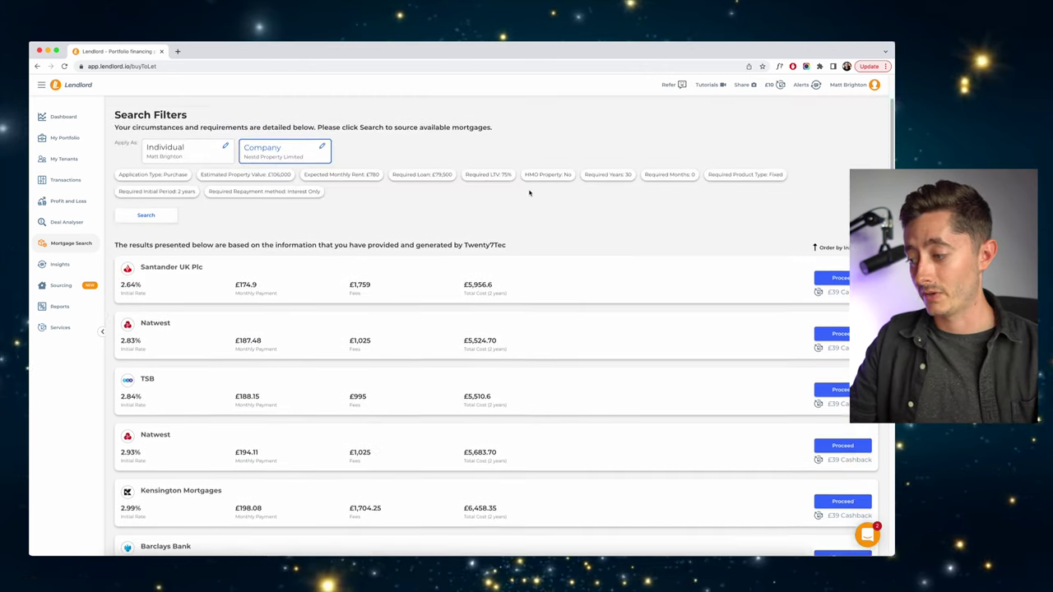